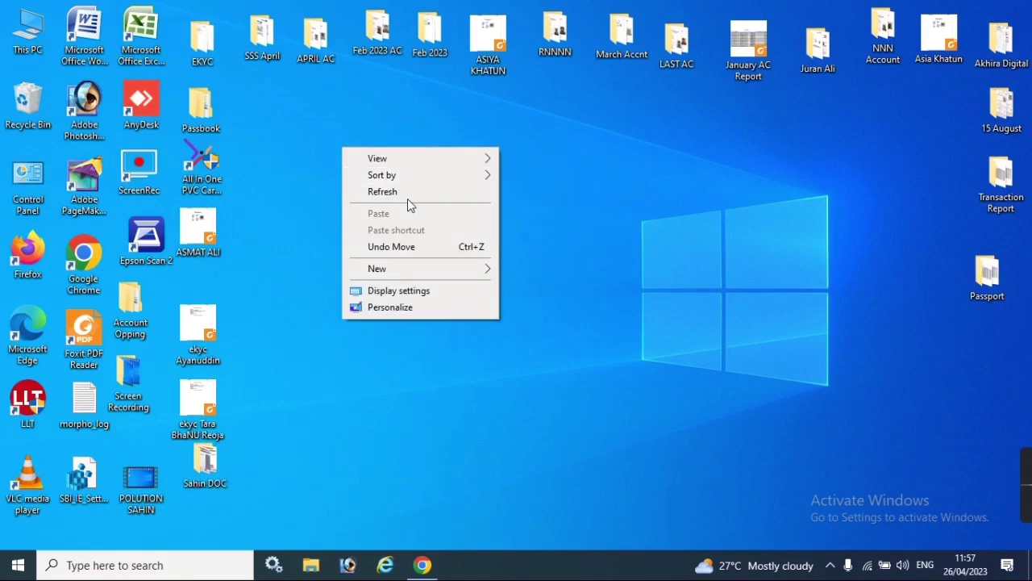
Step: Refresh the Windows desktop several times from its right-click menu
click(409, 193)
right_click(424, 226)
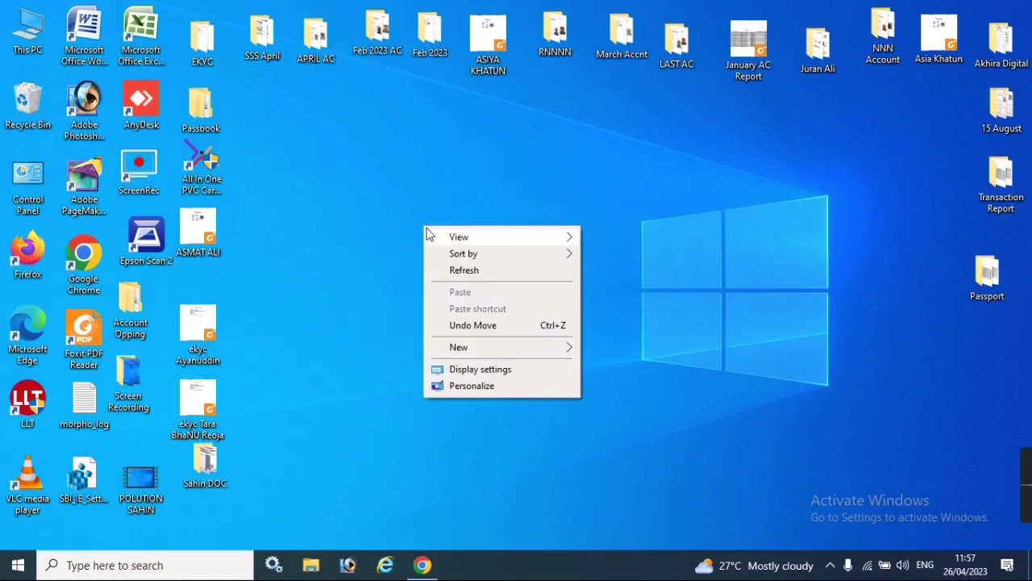
click(455, 271)
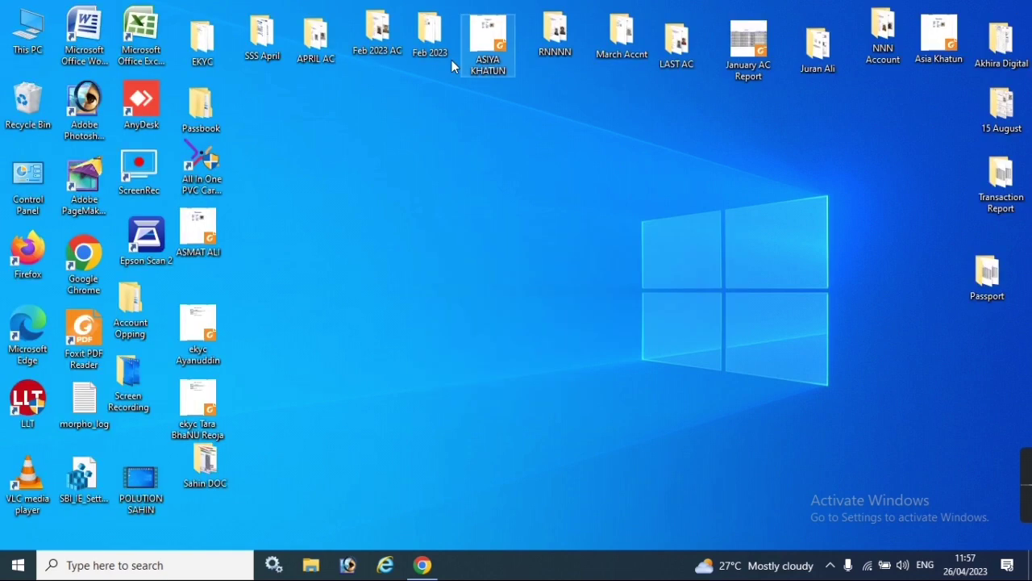
right_click(316, 130)
click(350, 178)
right_click(313, 133)
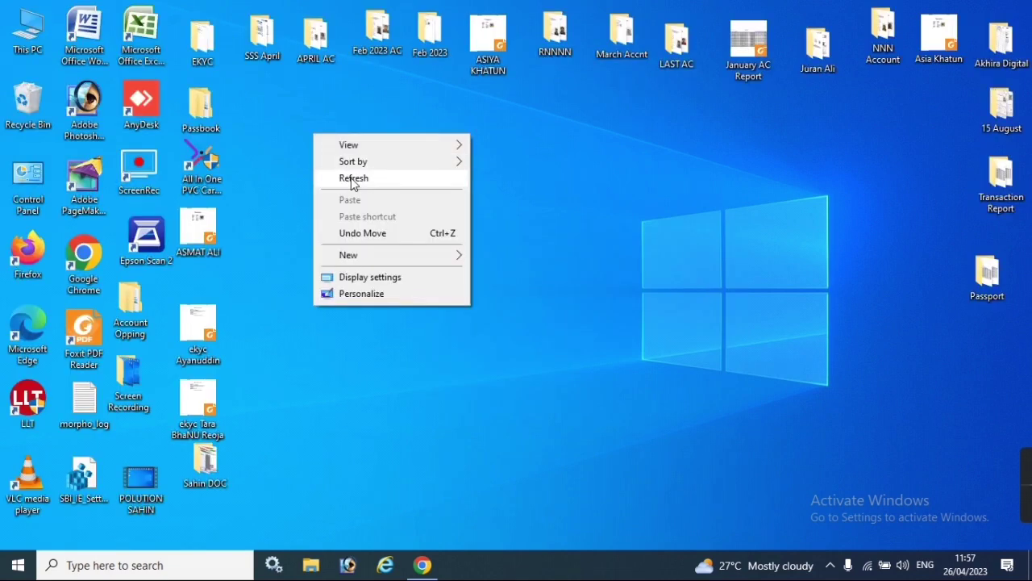
click(350, 178)
right_click(293, 120)
click(322, 160)
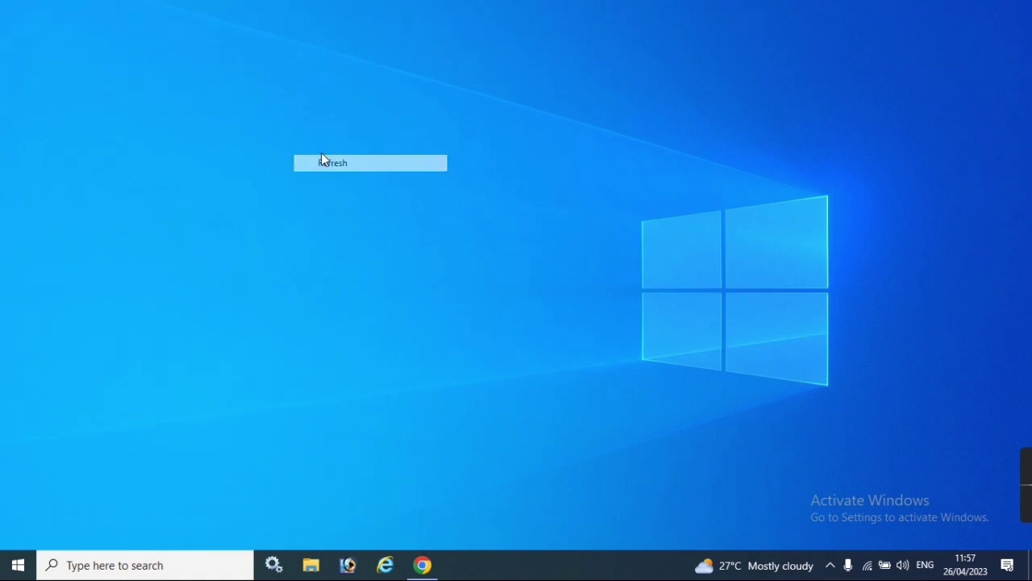
Step: Refresh the desktop a few more times, then launch Chrome from the taskbar to a new tab
right_click(292, 111)
click(335, 156)
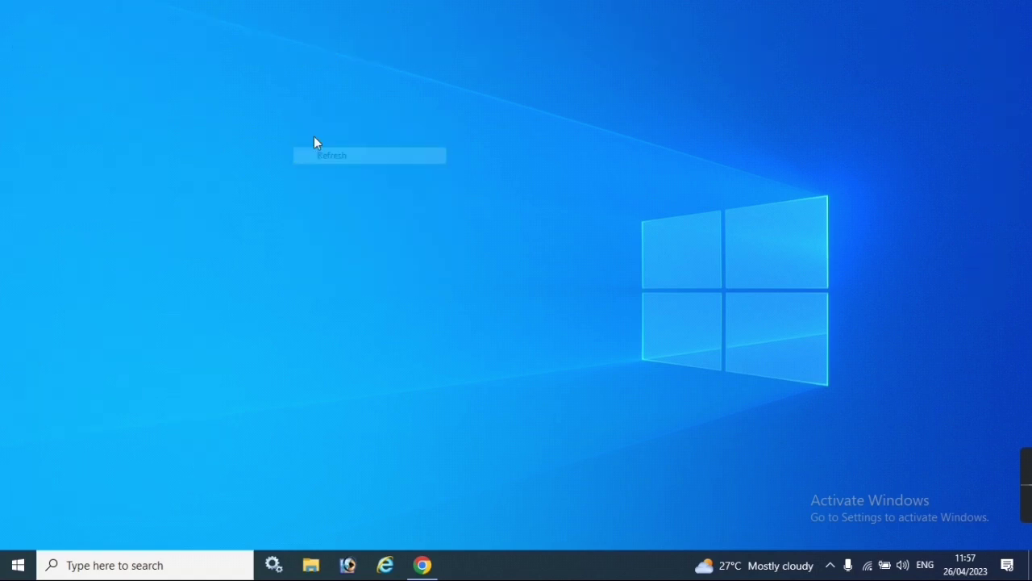
right_click(314, 137)
click(343, 176)
right_click(316, 148)
click(358, 194)
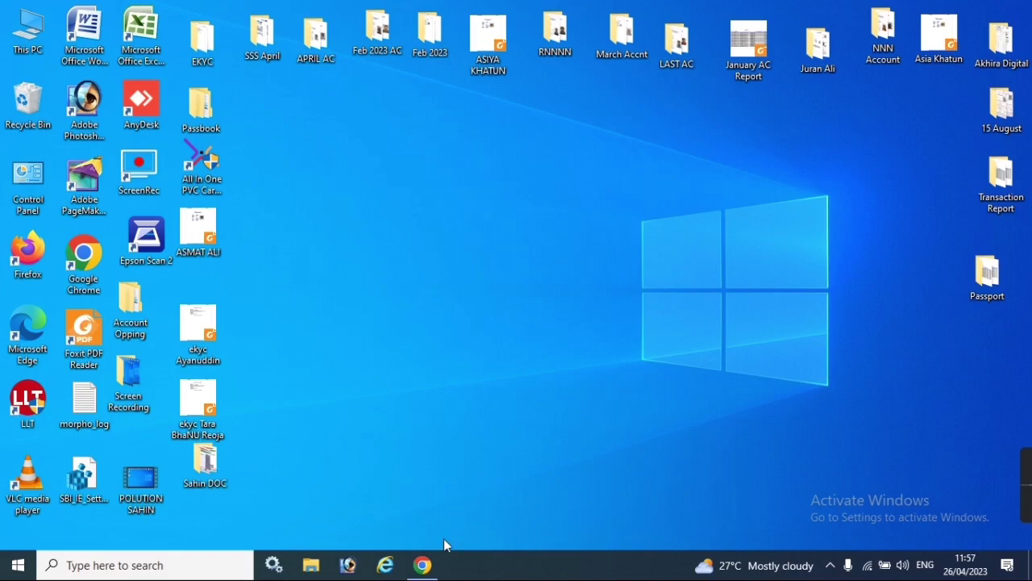
click(423, 564)
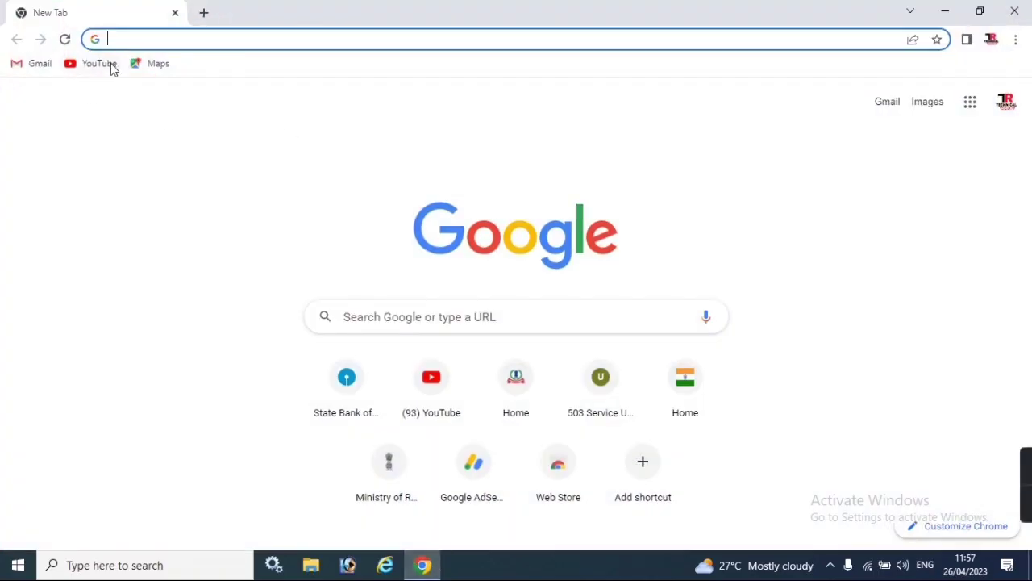
click(149, 36)
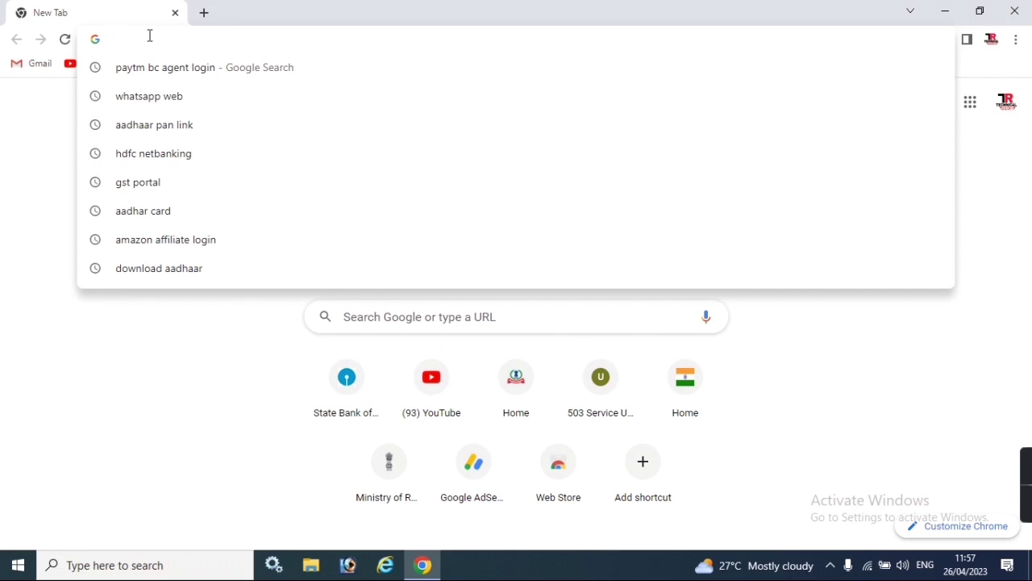
text(www.par)
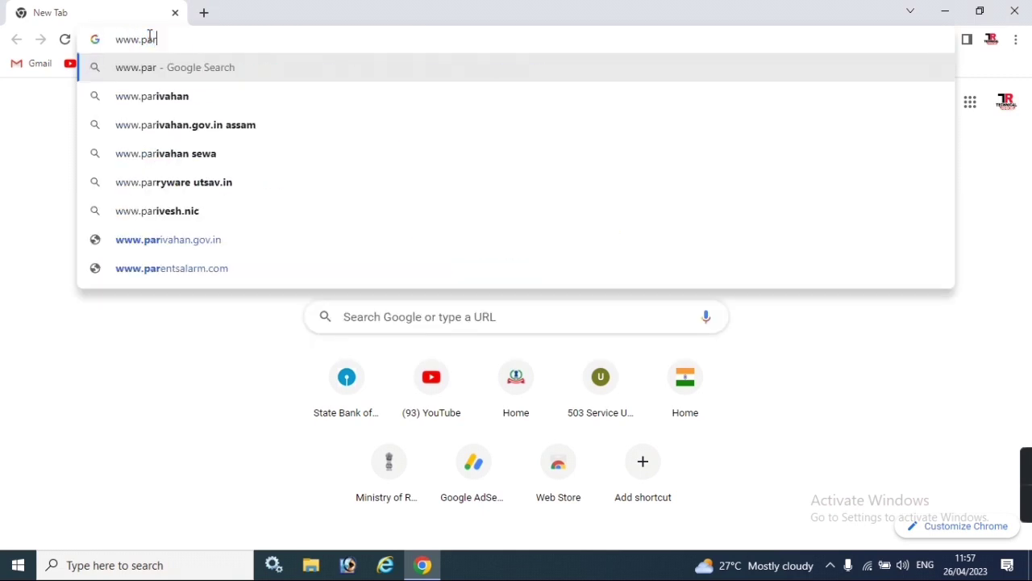
text(ivahan)
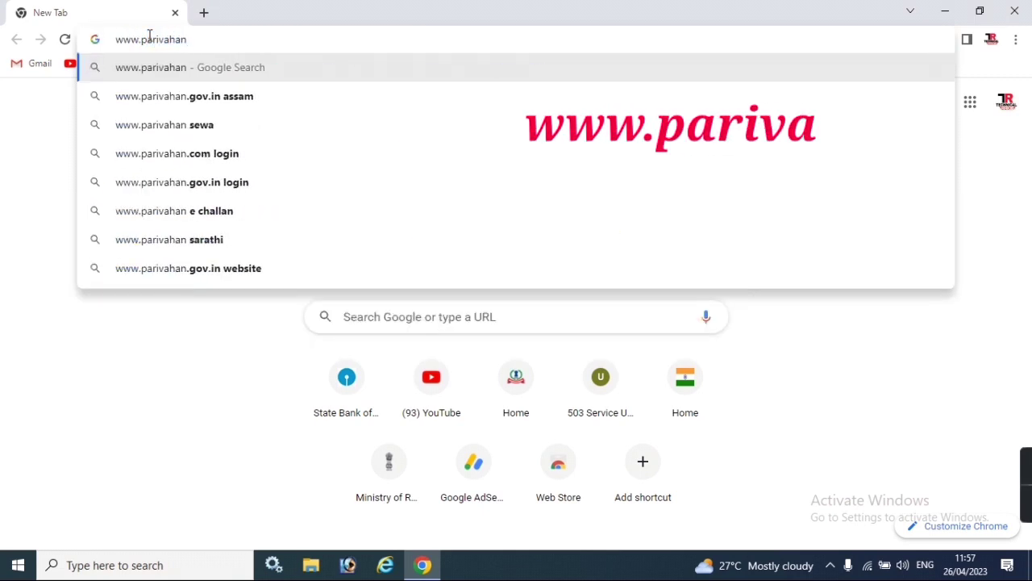
text(.gov.in)
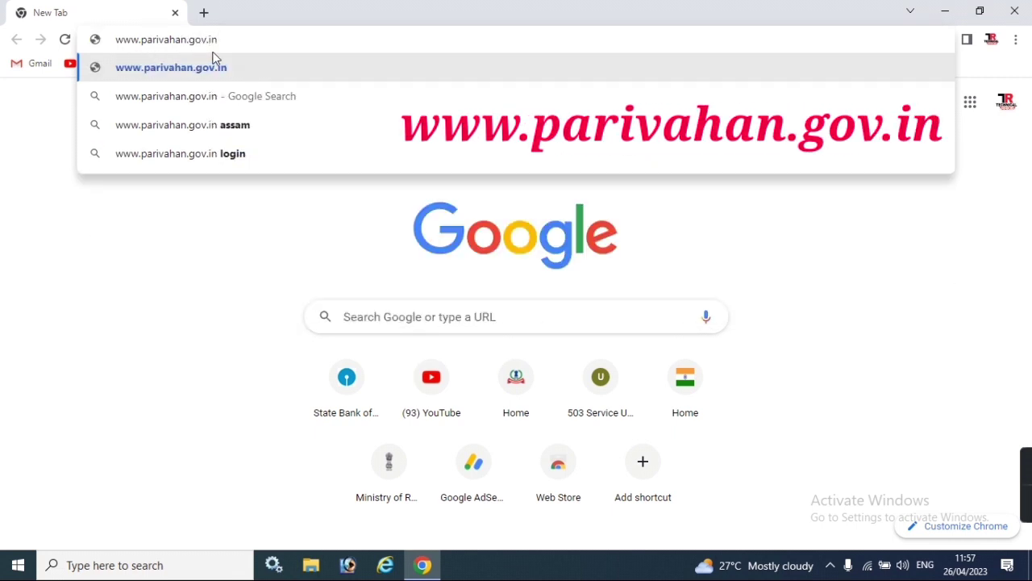
key(Return)
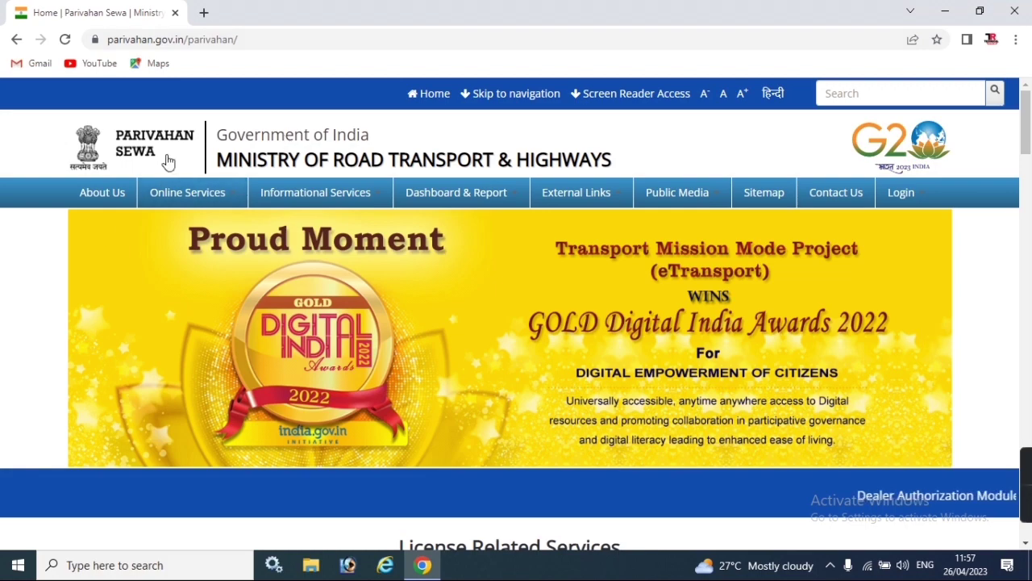
Step: Scroll the home page down to the eChallan System card under Other Products & Services
scroll(291, 305, down, 5)
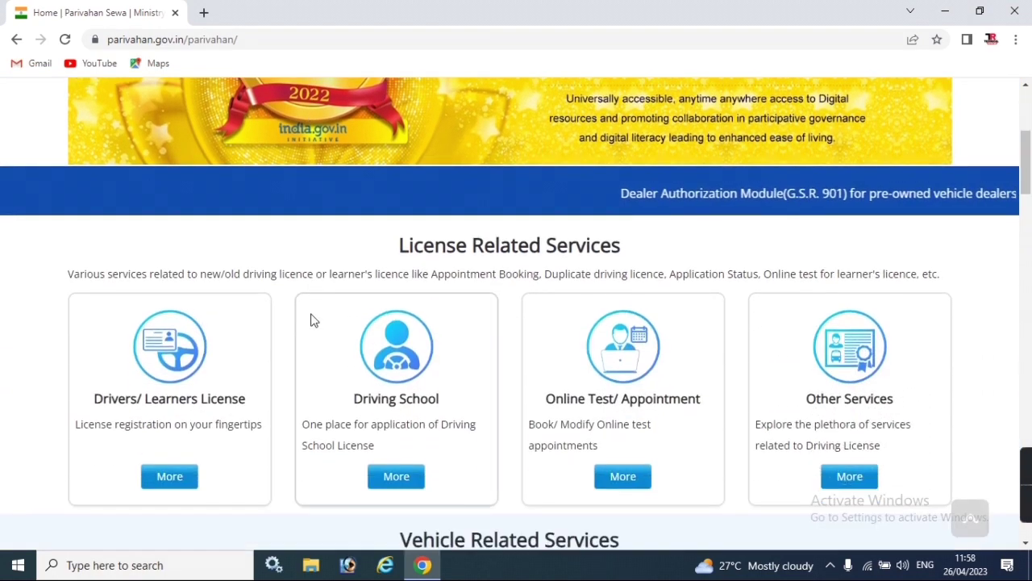
scroll(322, 268, down, 3)
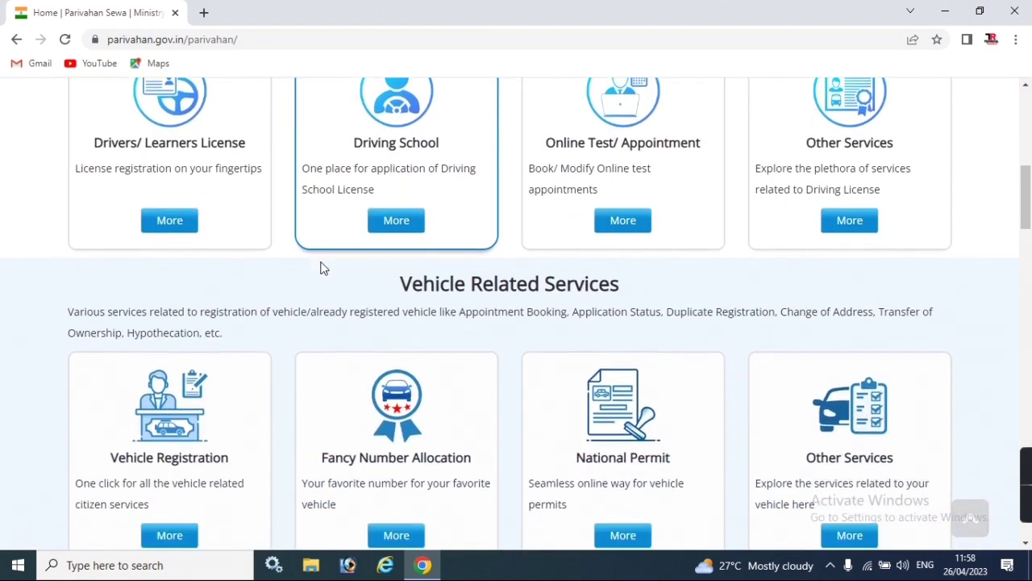
scroll(320, 268, down, 5)
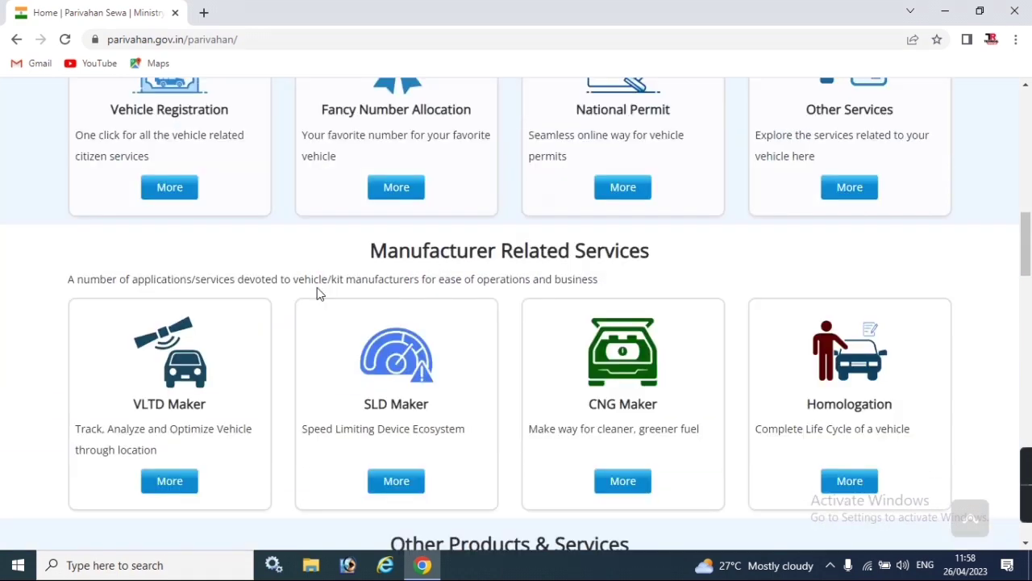
scroll(317, 294, down, 3)
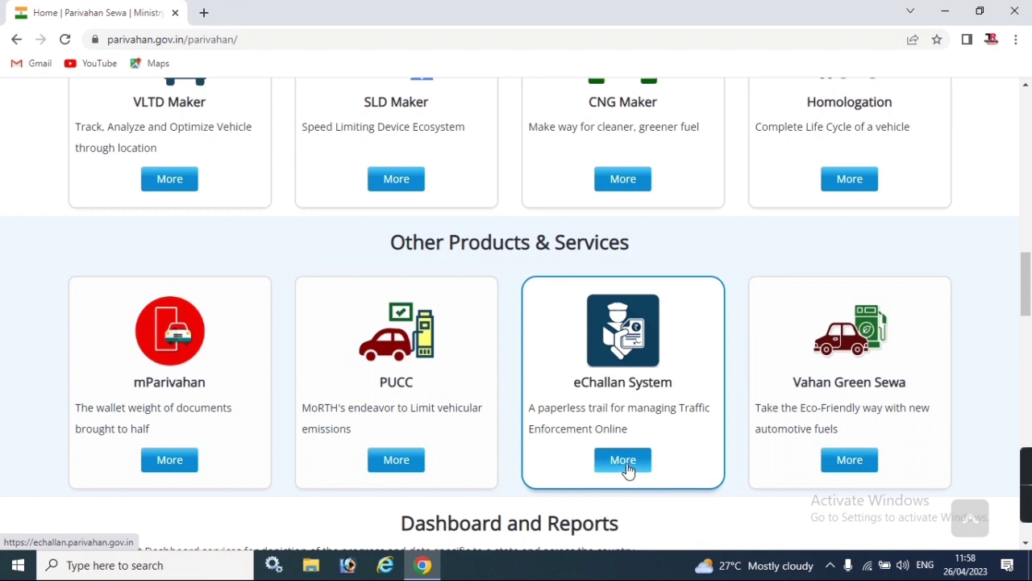
Step: Open the eChallan System card via More, then its Pay Online challan page
click(628, 470)
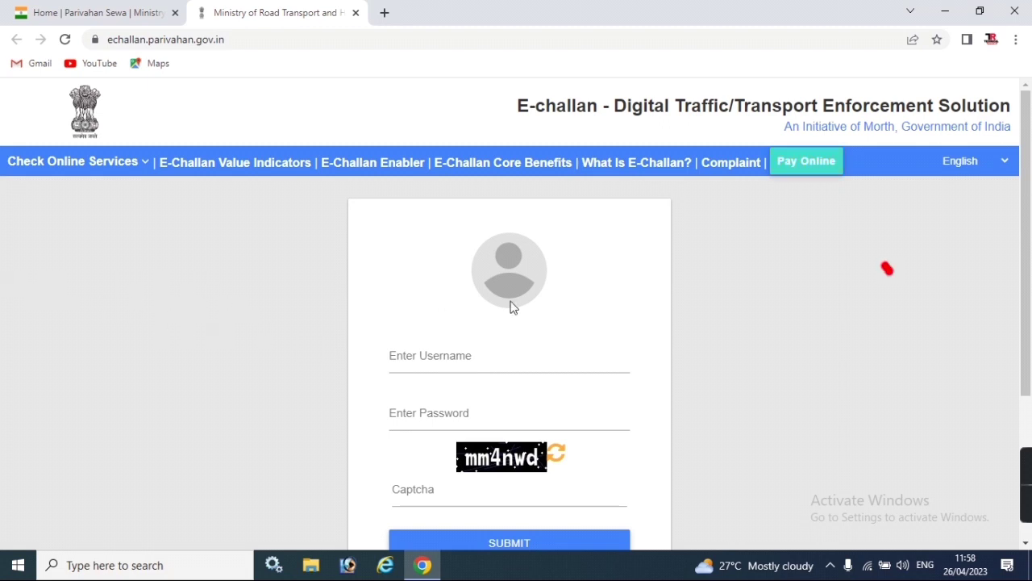
click(807, 163)
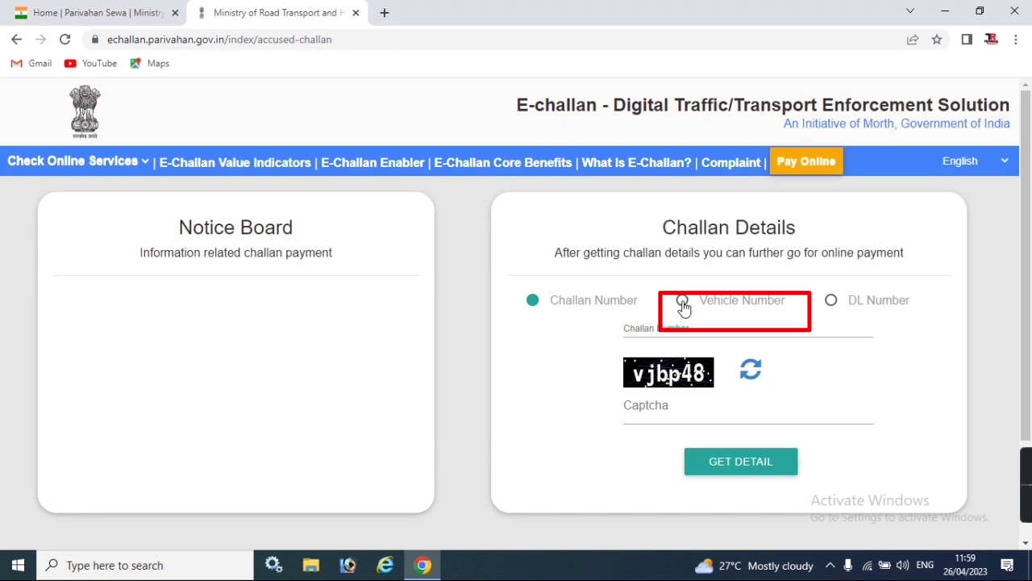
Step: Search by Vehicle Number, enter the vehicle number and captcha, and request the challan details
click(683, 305)
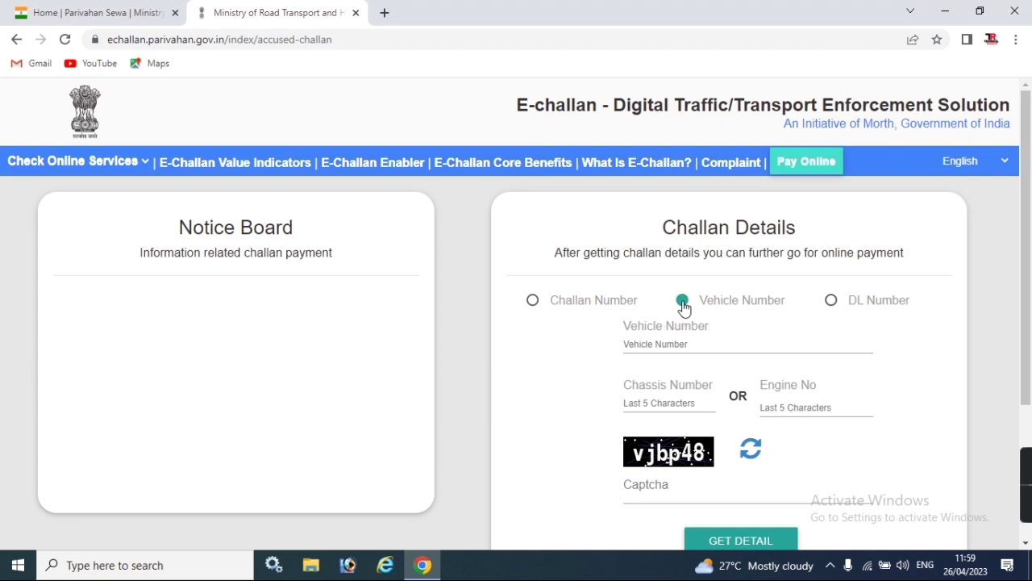
click(672, 351)
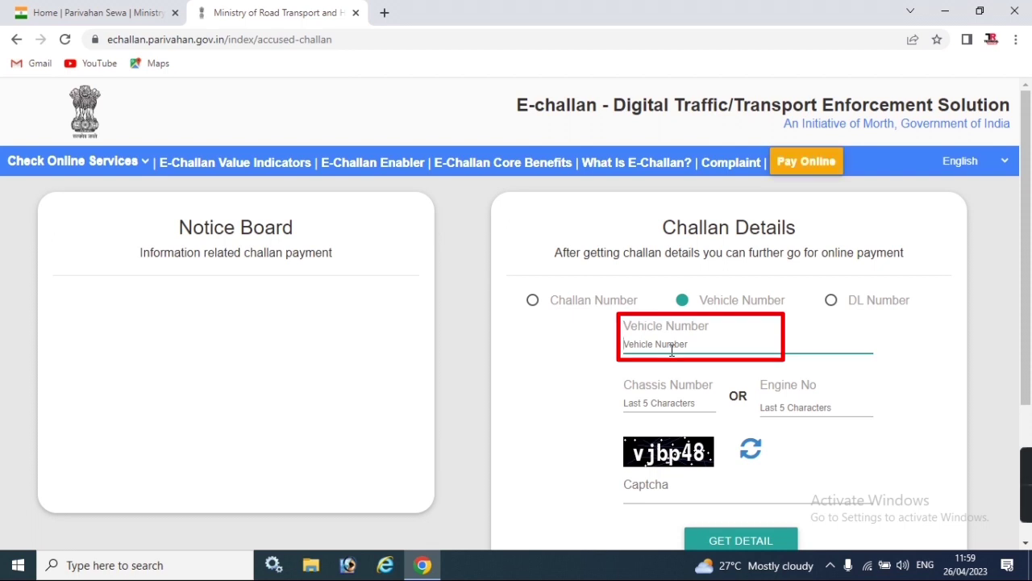
text(AS)
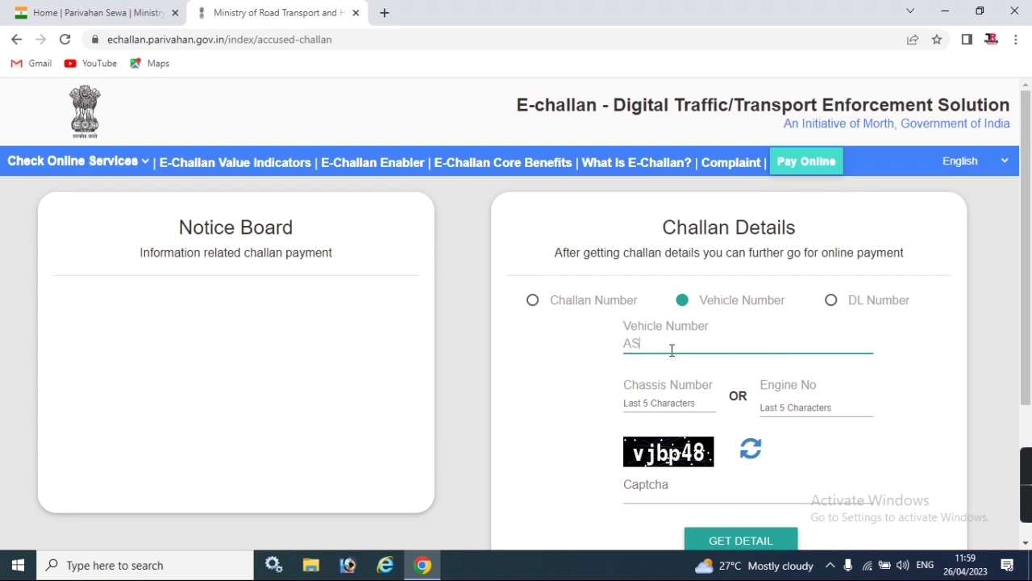
text(1)
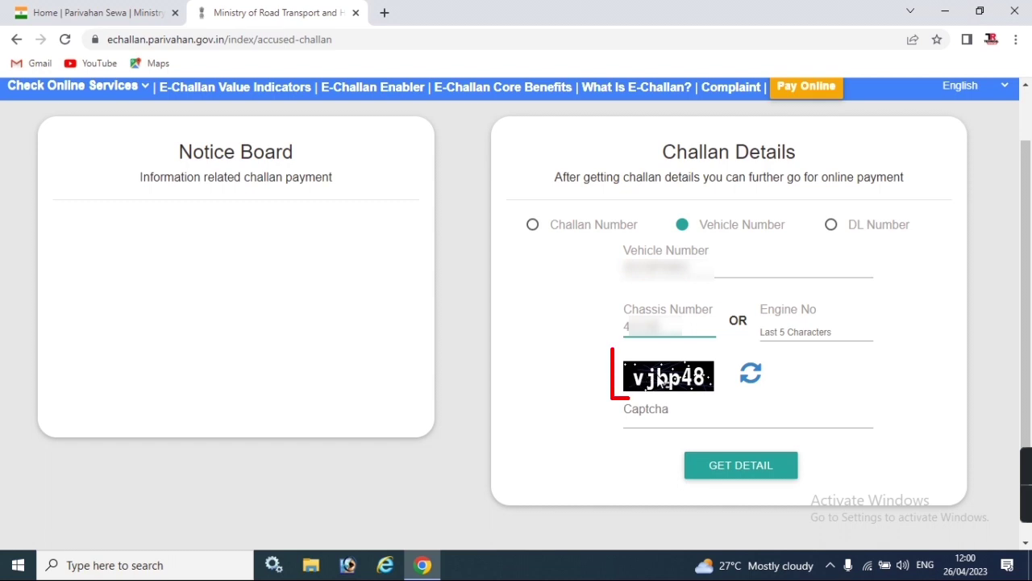
click(695, 416)
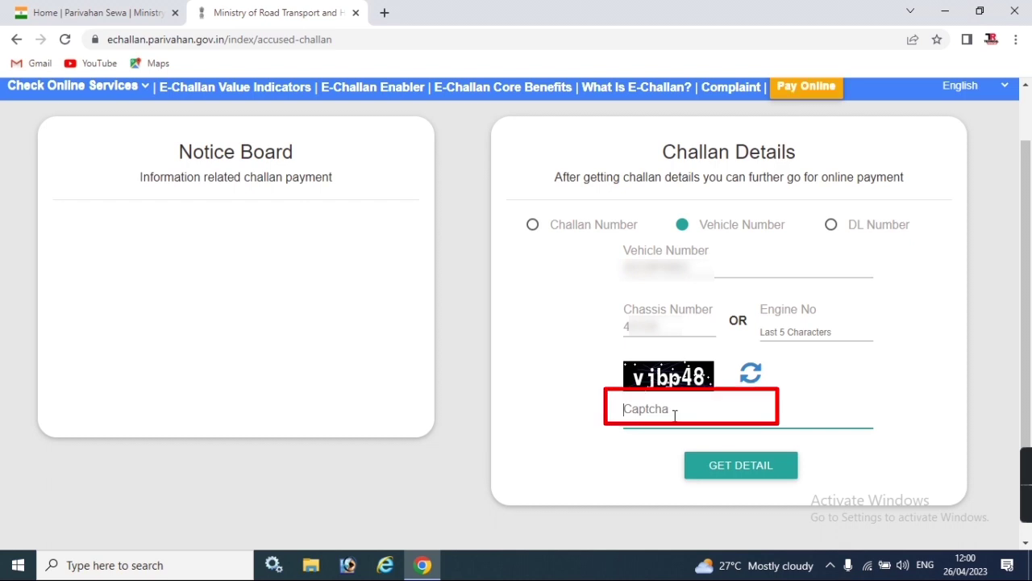
text(vjbp48)
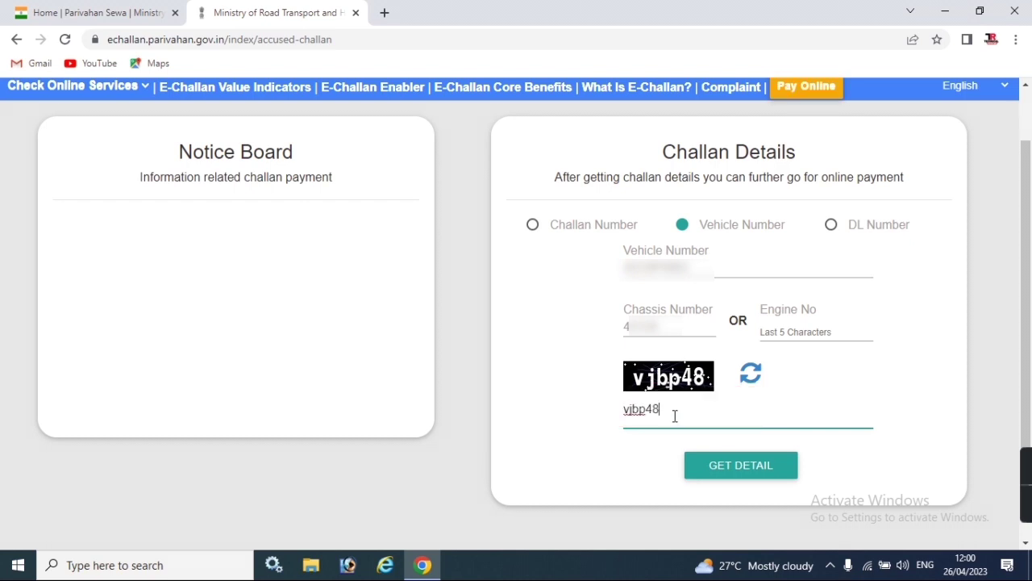
click(726, 484)
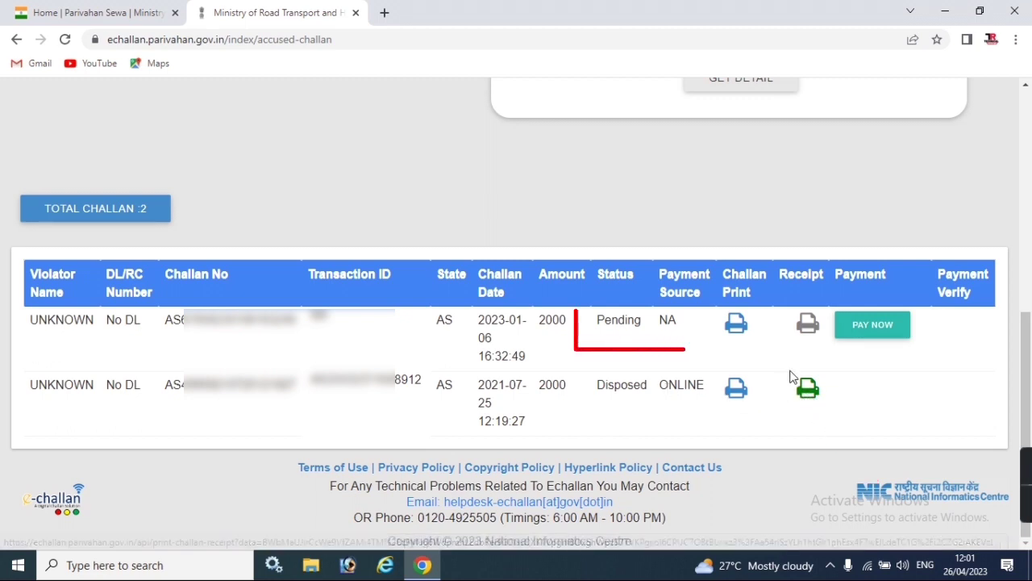
Step: Choose PAY NOW on the pending 2000 challan
click(884, 330)
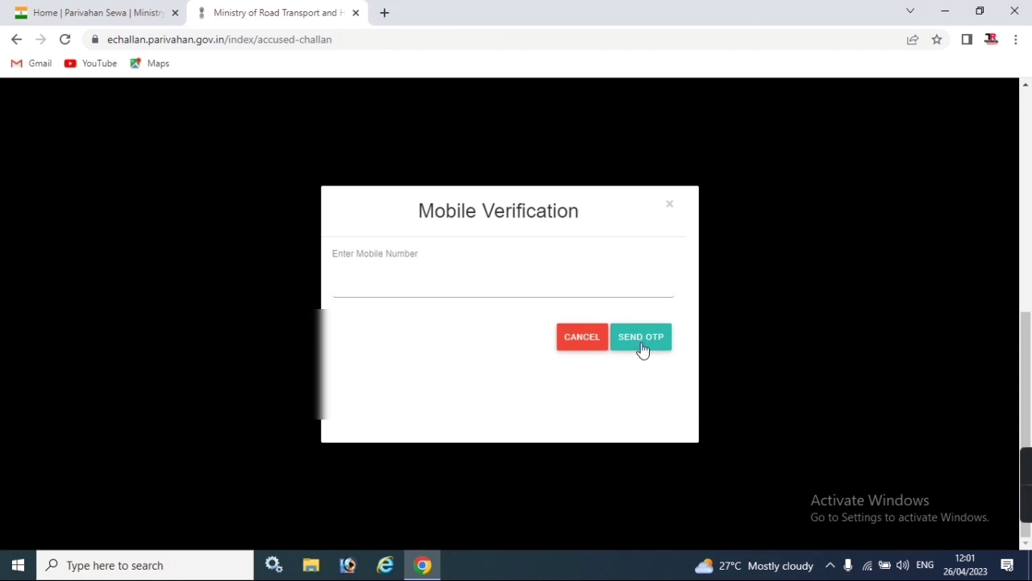
Step: Enter the mobile number, request an OTP, and submit the received OTP to verify it
click(438, 281)
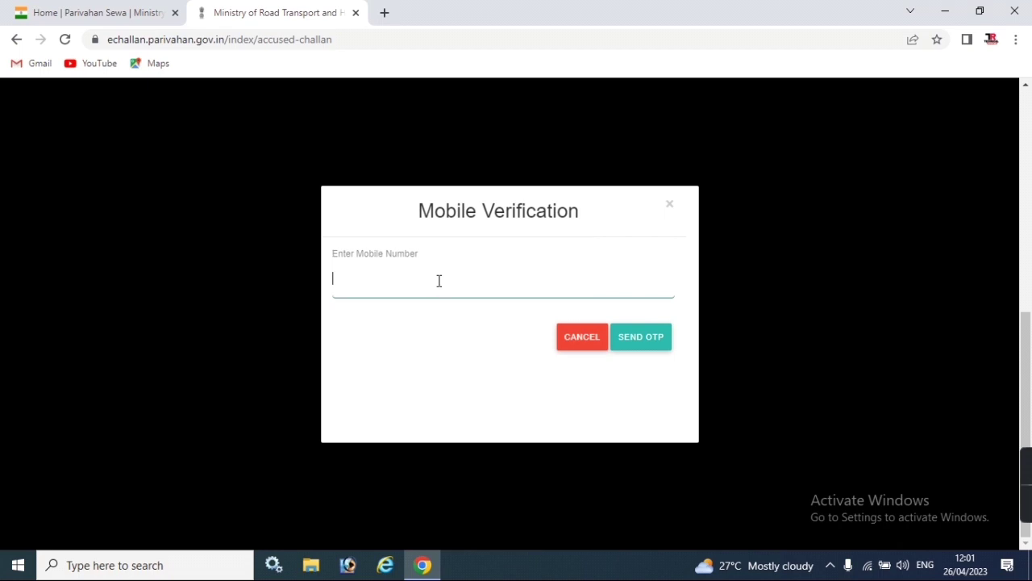
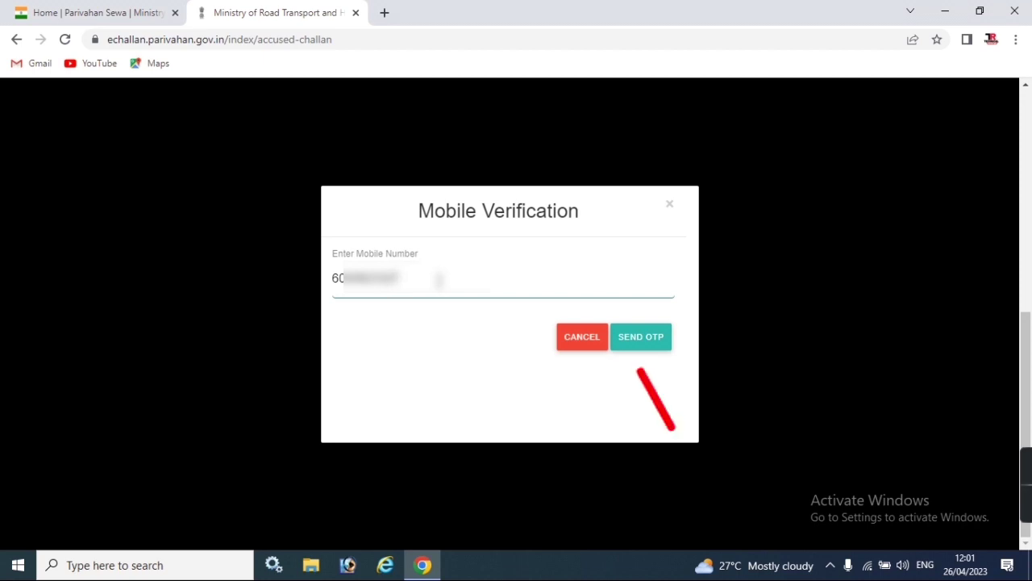
click(651, 339)
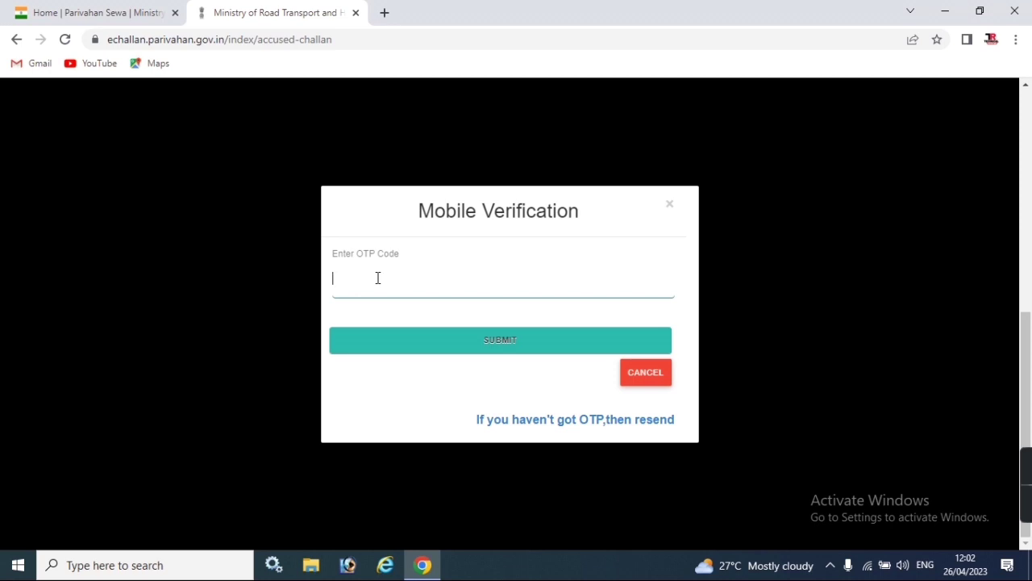
click(510, 350)
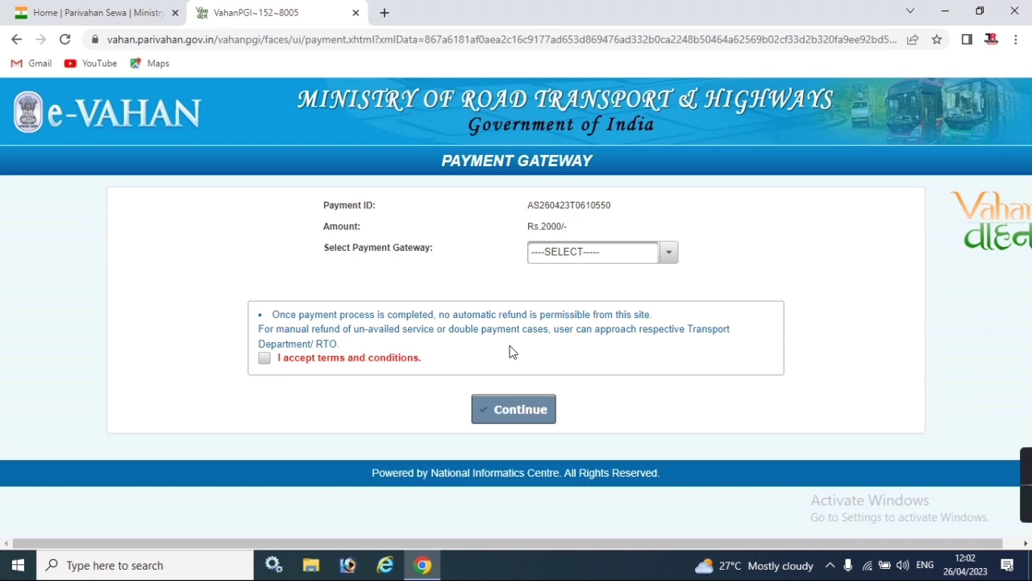
Step: Select SBIePay (Multi Banking) as gateway, accept the terms and continue to SBIePay
click(627, 255)
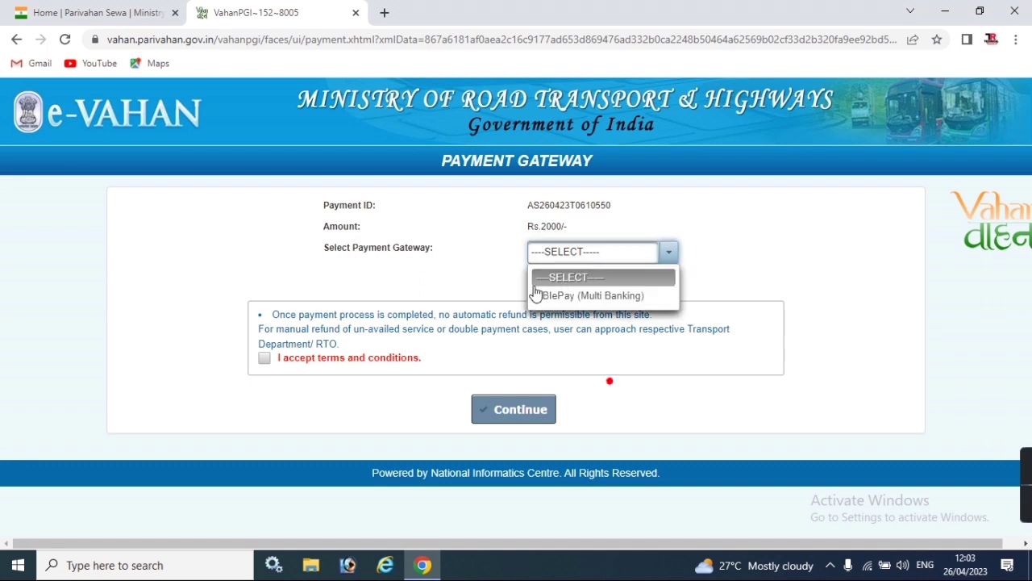
click(597, 304)
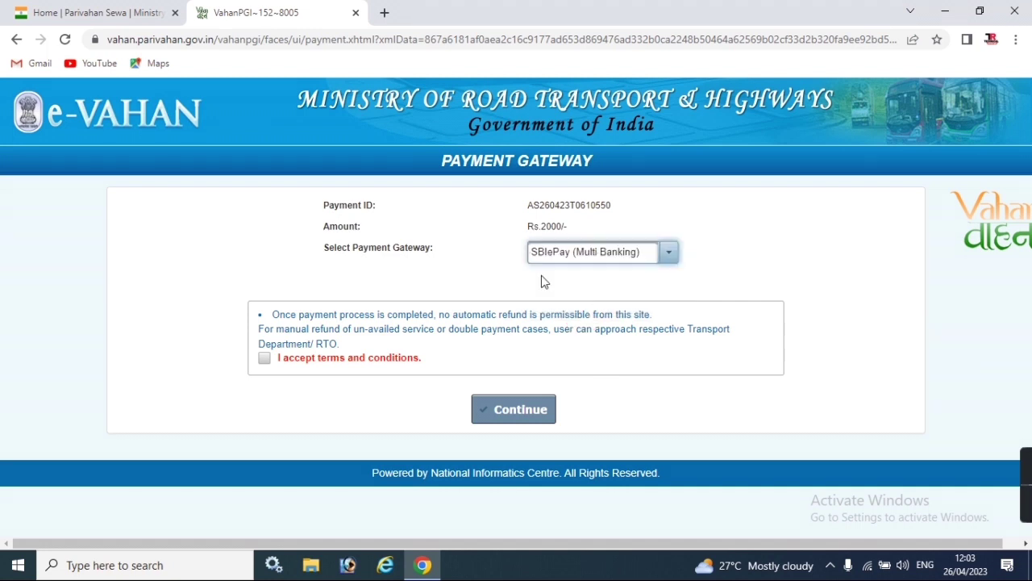
click(265, 363)
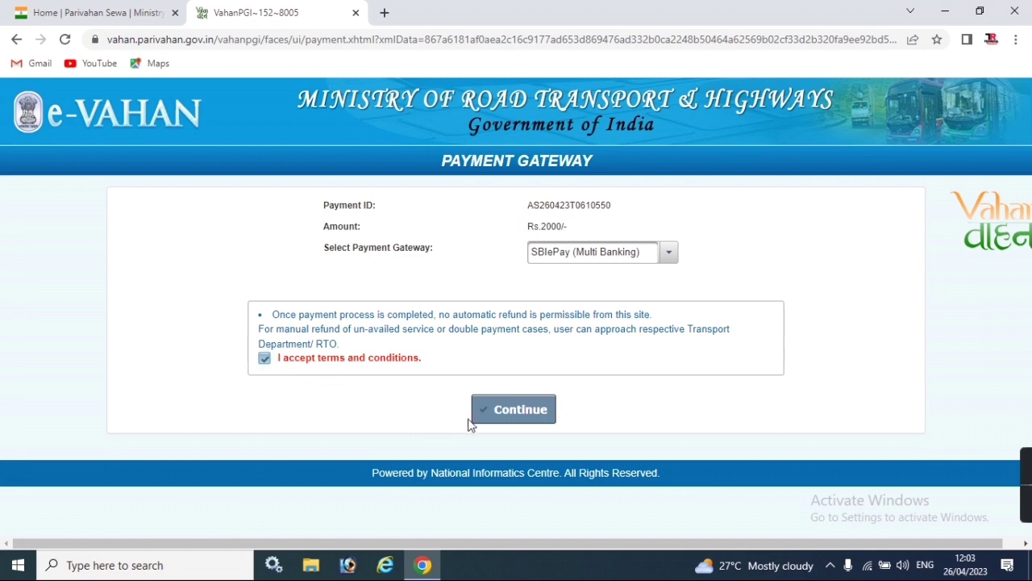
click(506, 412)
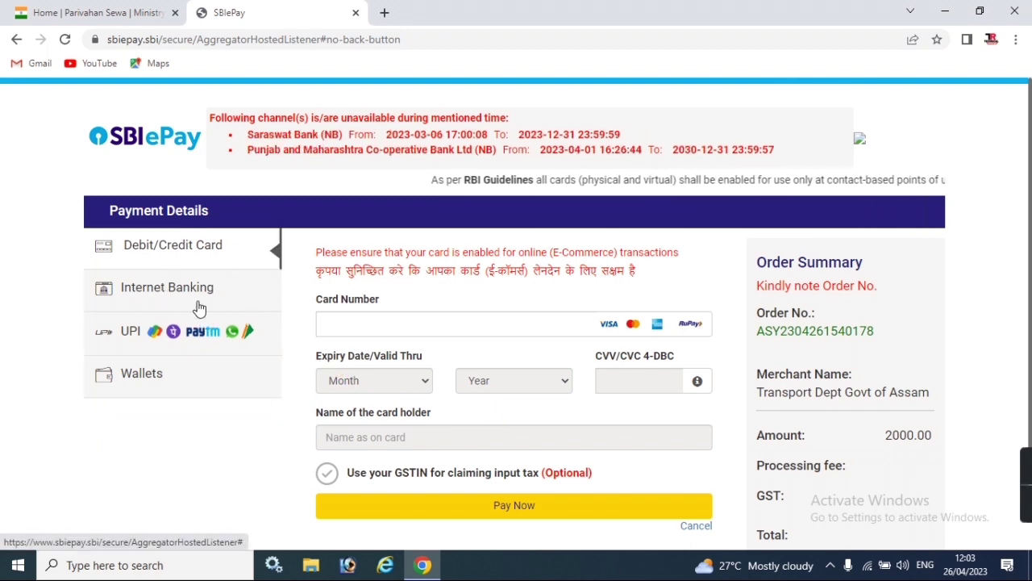
Step: Pay the 2000.00 order by UPI using the UPI QR option to generate the QR code
click(164, 347)
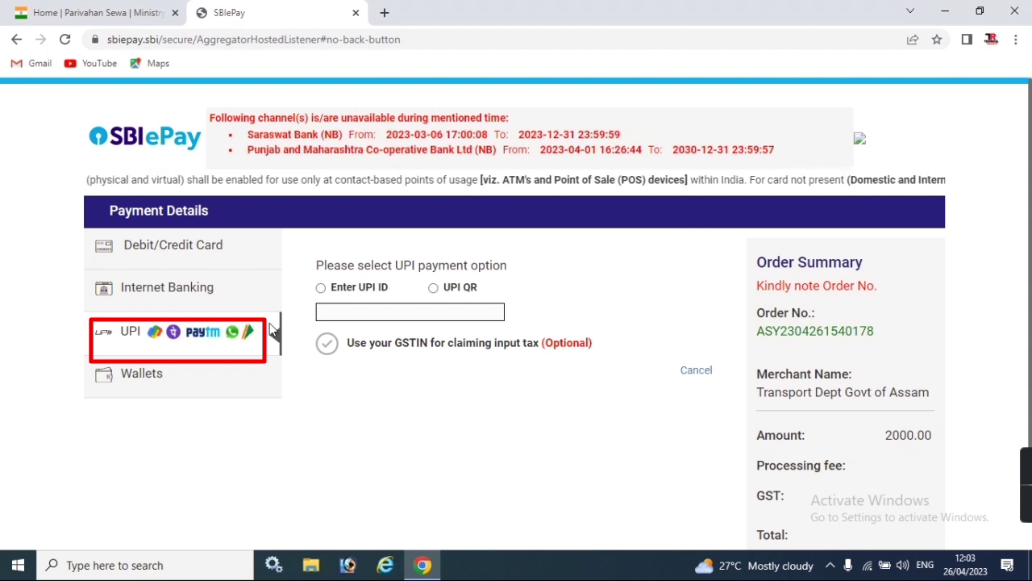
click(322, 289)
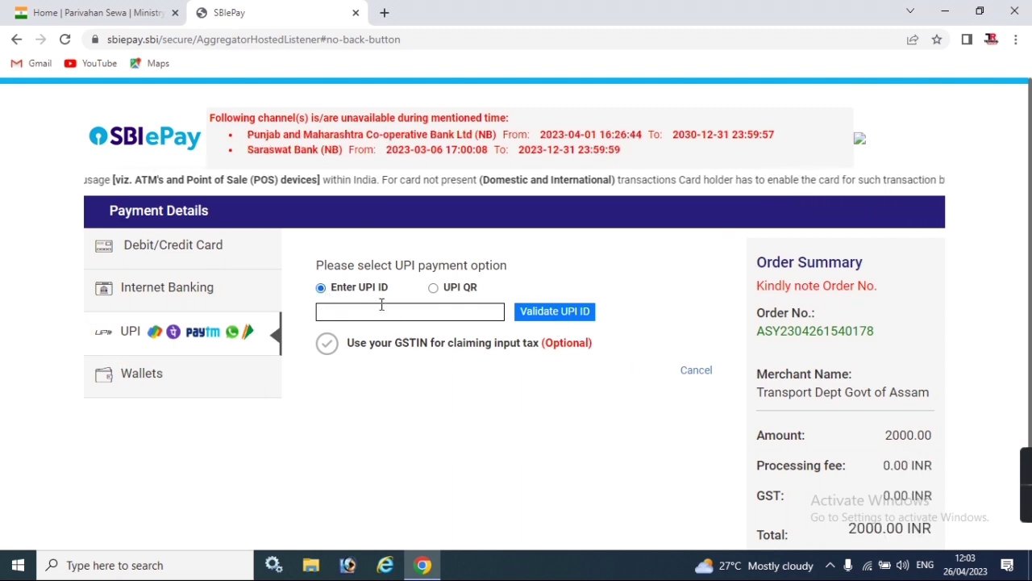
click(434, 288)
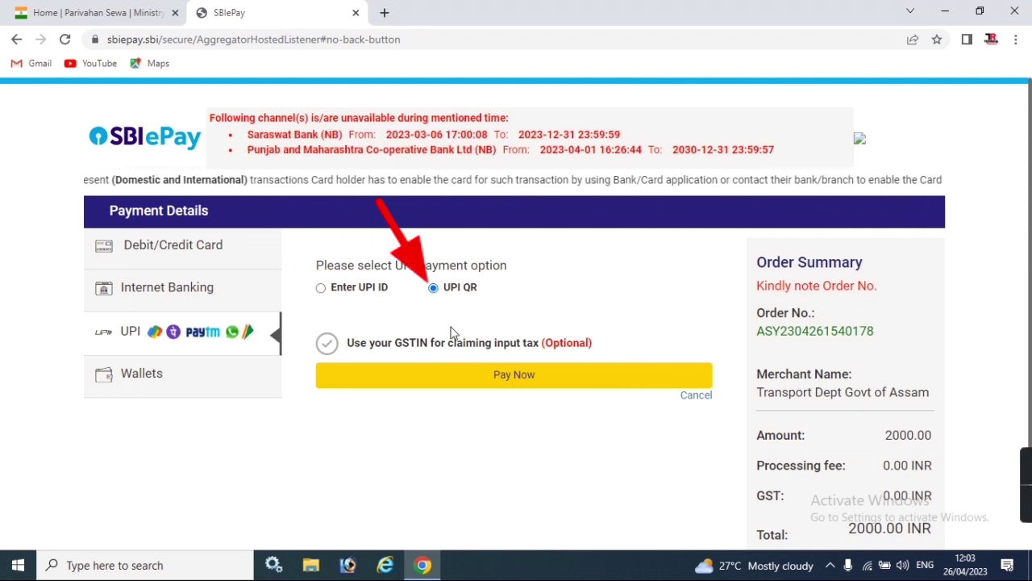
click(520, 379)
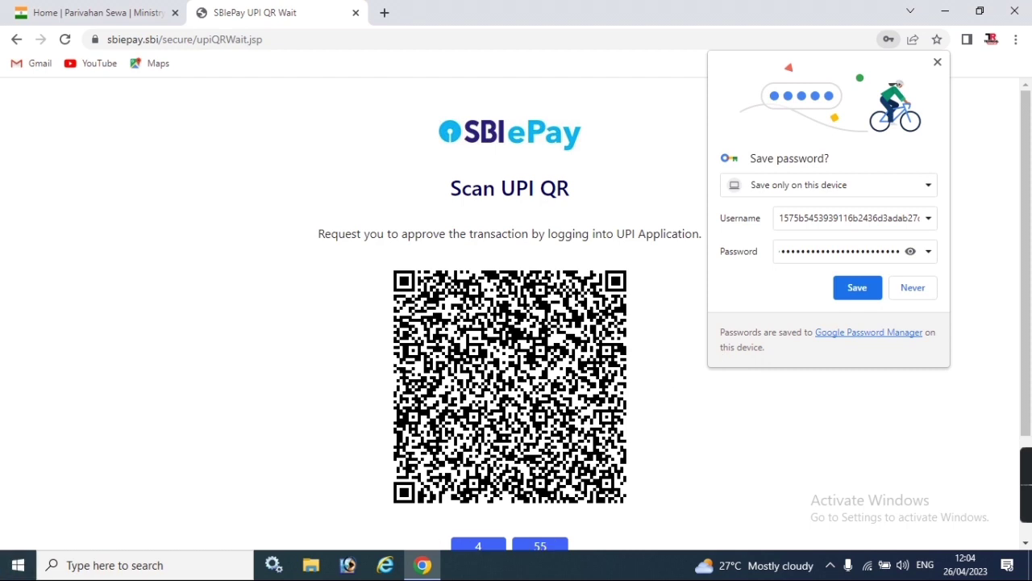
Step: Decline Chrome's offer to save the password and scroll the payment success page showing 2000 paid
click(912, 290)
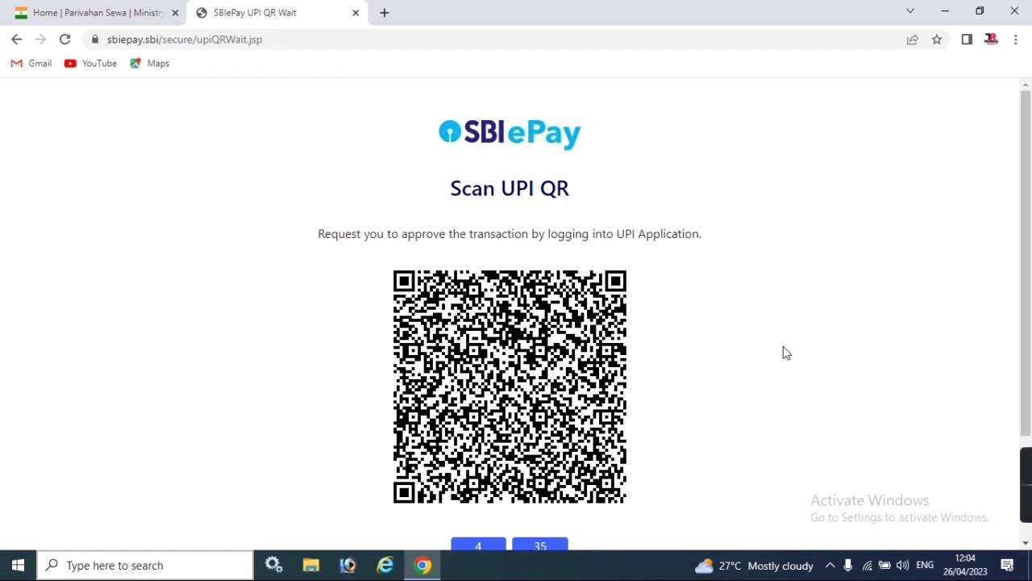
scroll(785, 356, down, 1)
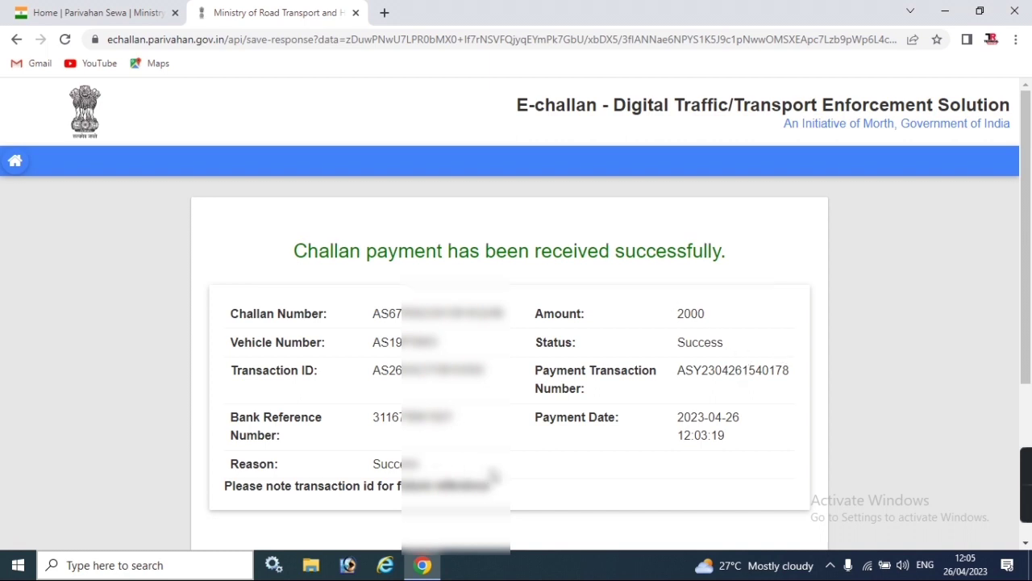
Step: Generate the paid challan's receipt, opening it in a new tab with a print preview
scroll(525, 476, down, 1)
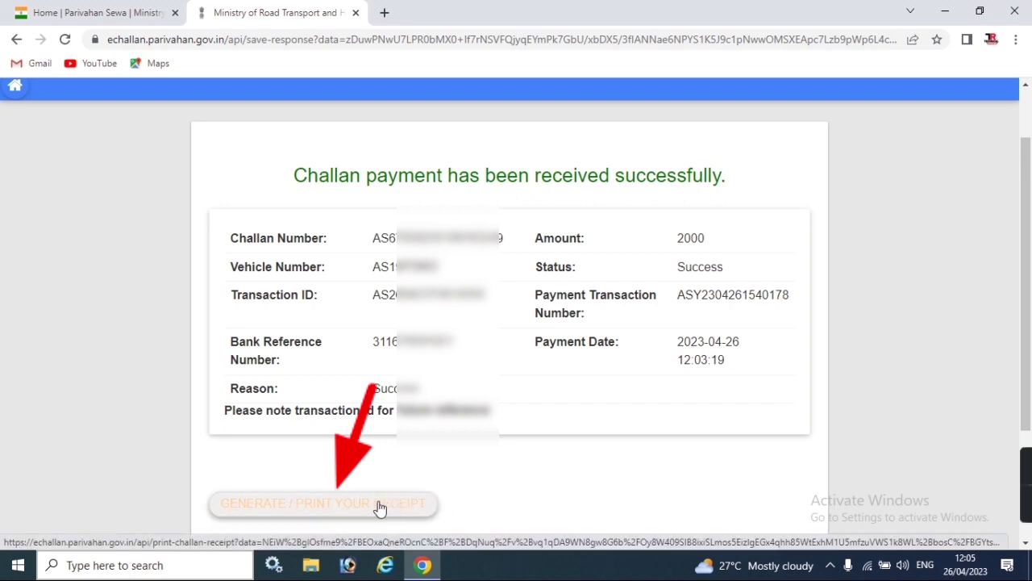
click(314, 515)
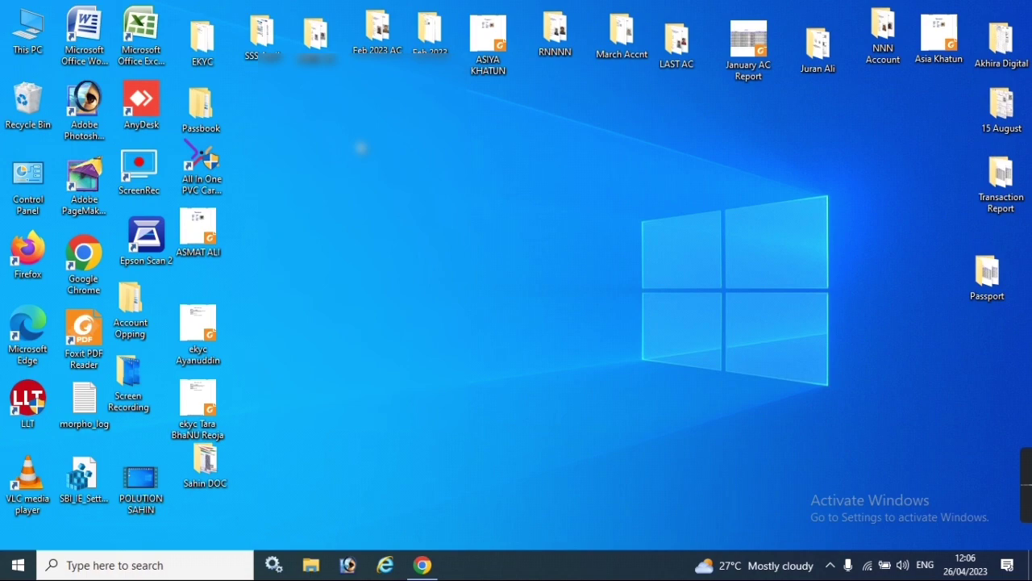
right_click(356, 139)
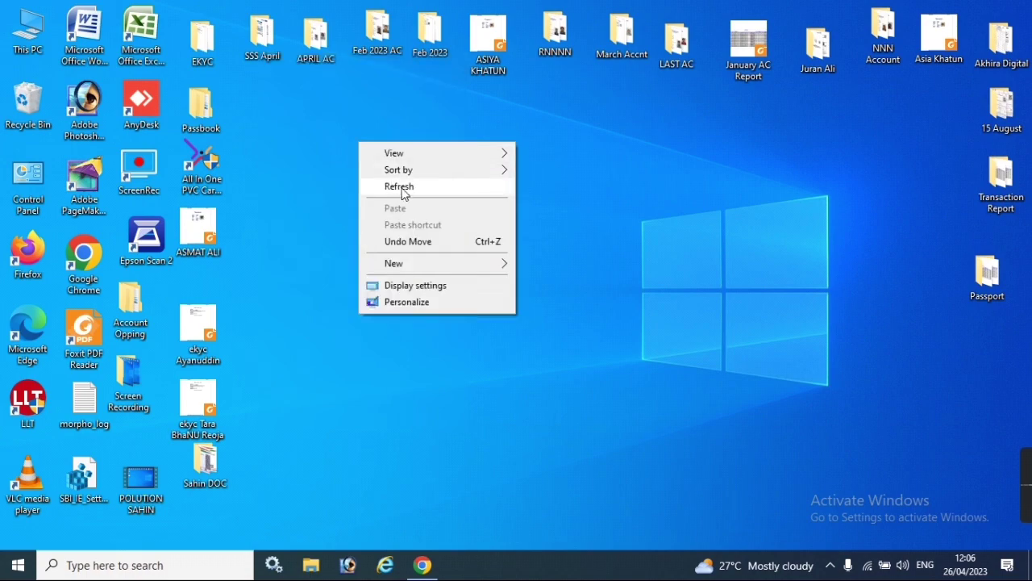
click(404, 187)
right_click(338, 127)
click(387, 166)
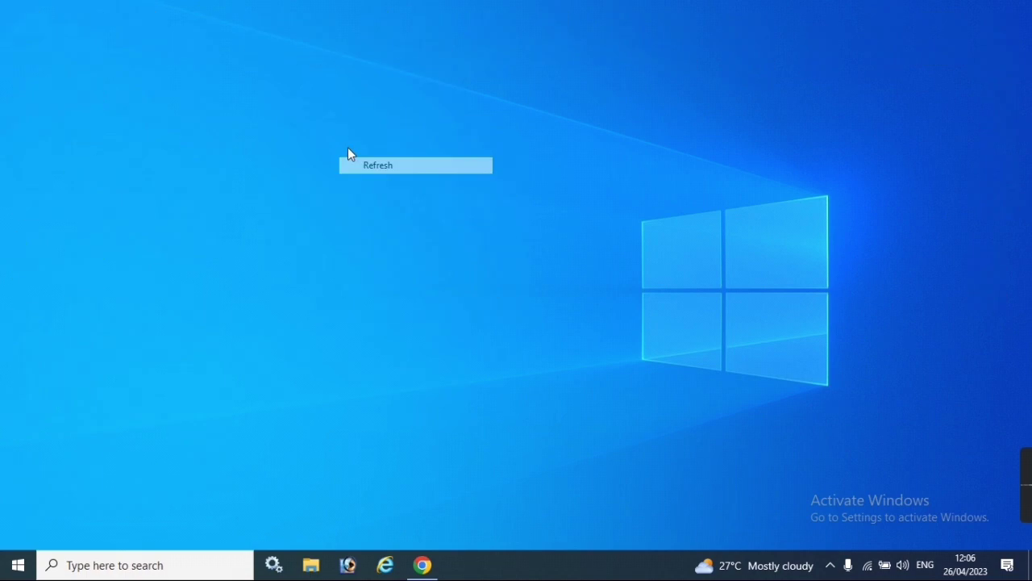
right_click(348, 146)
click(381, 183)
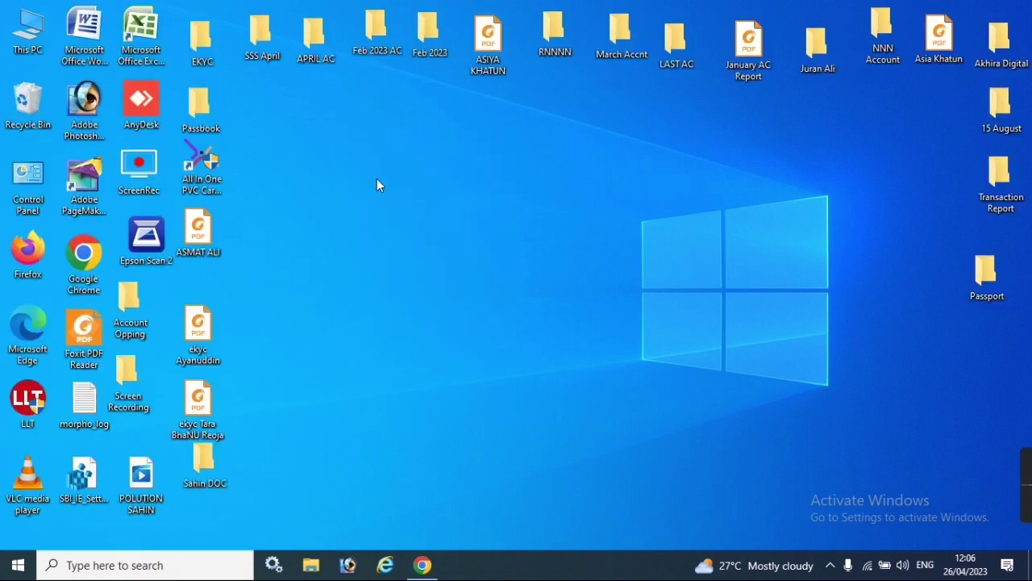
right_click(338, 144)
click(383, 188)
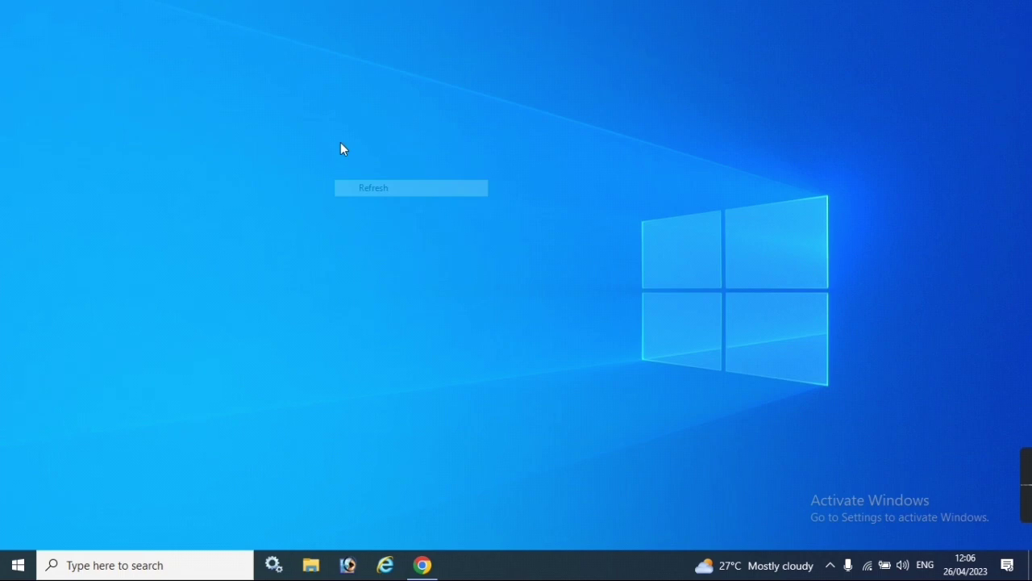